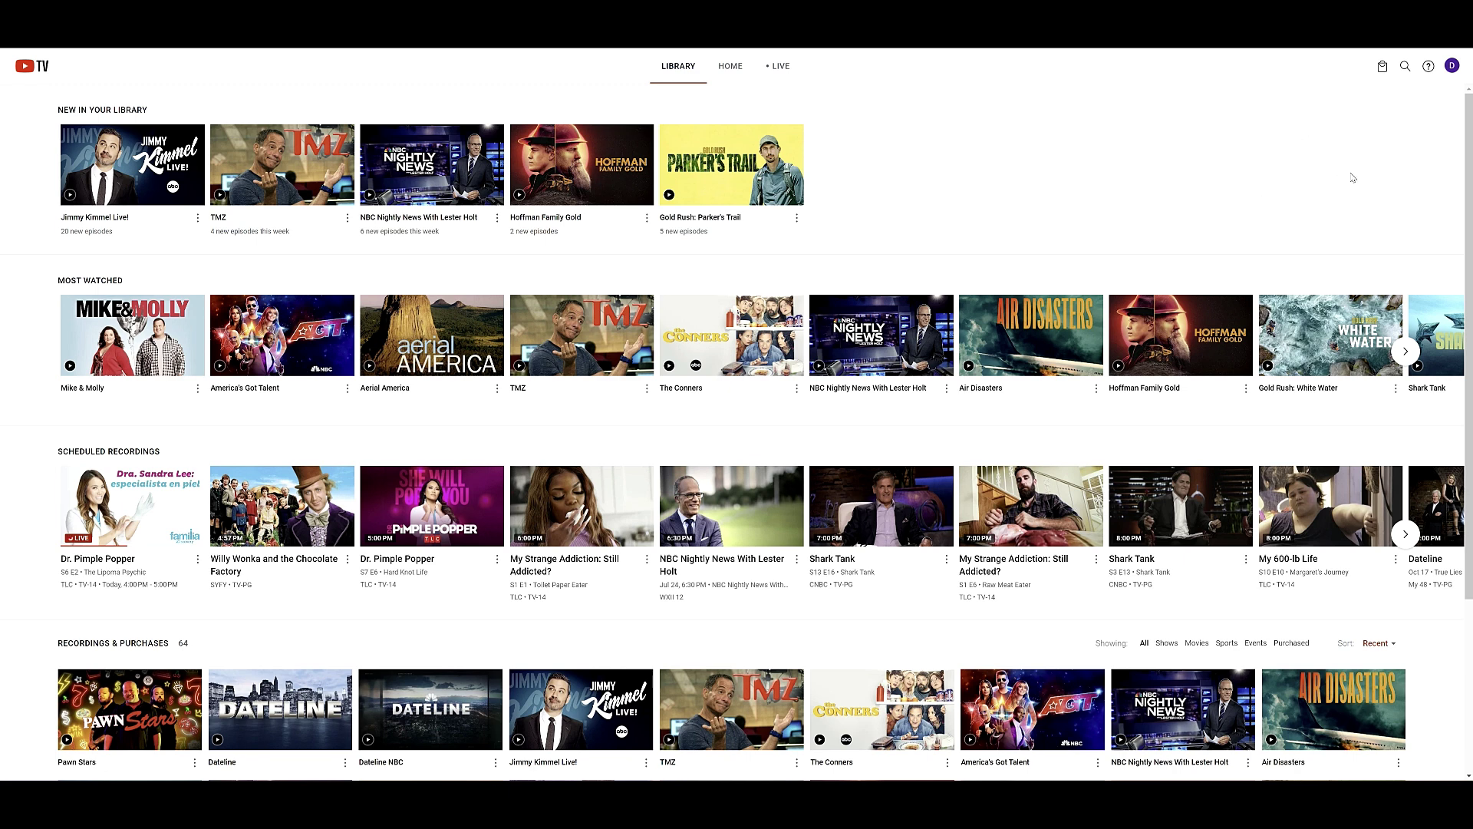
# Go to Live guide in Settings from the profile menu to view top and all channels
pyautogui.click(1451, 65)
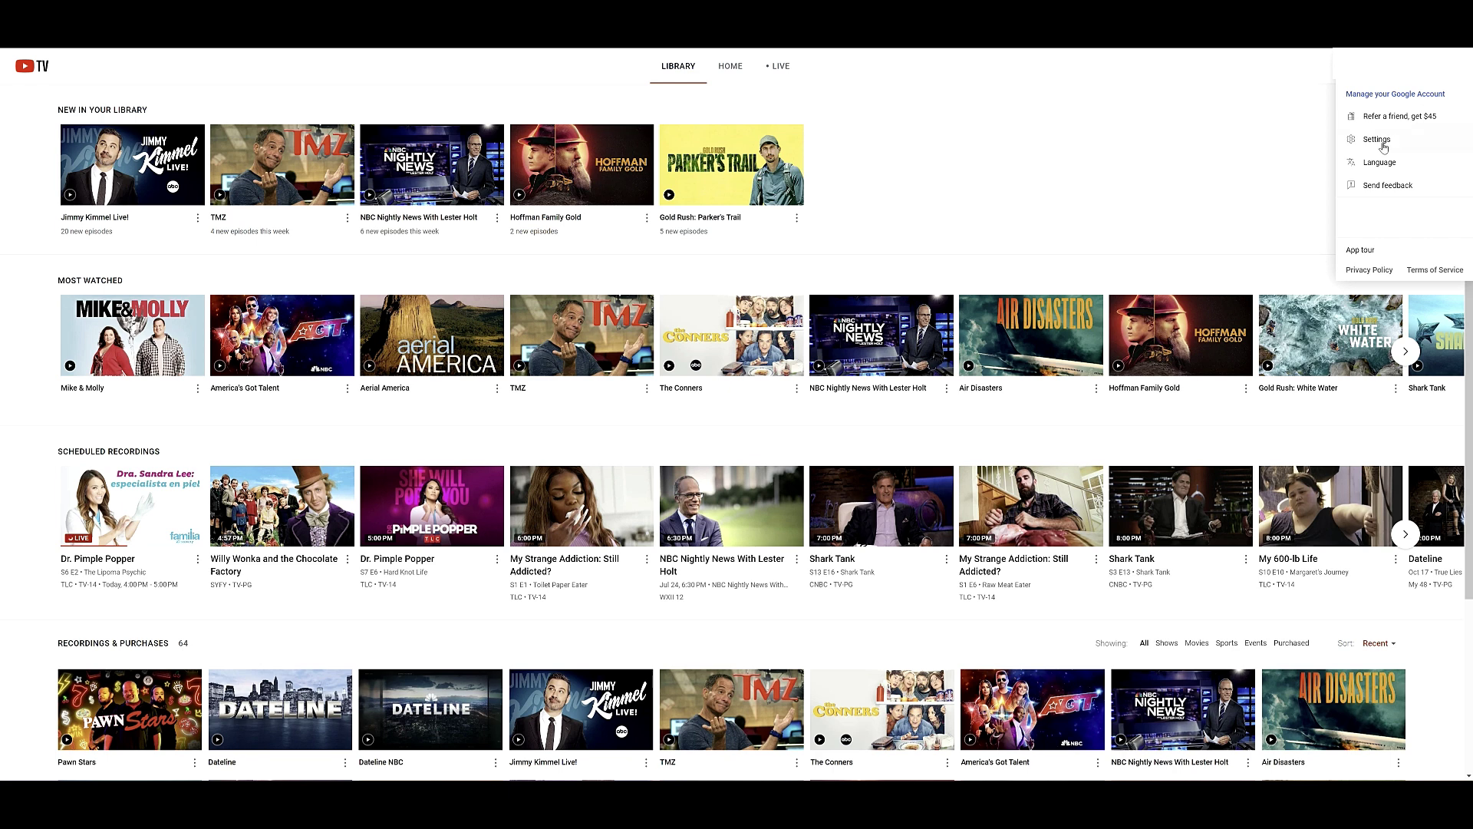
pyautogui.click(1377, 140)
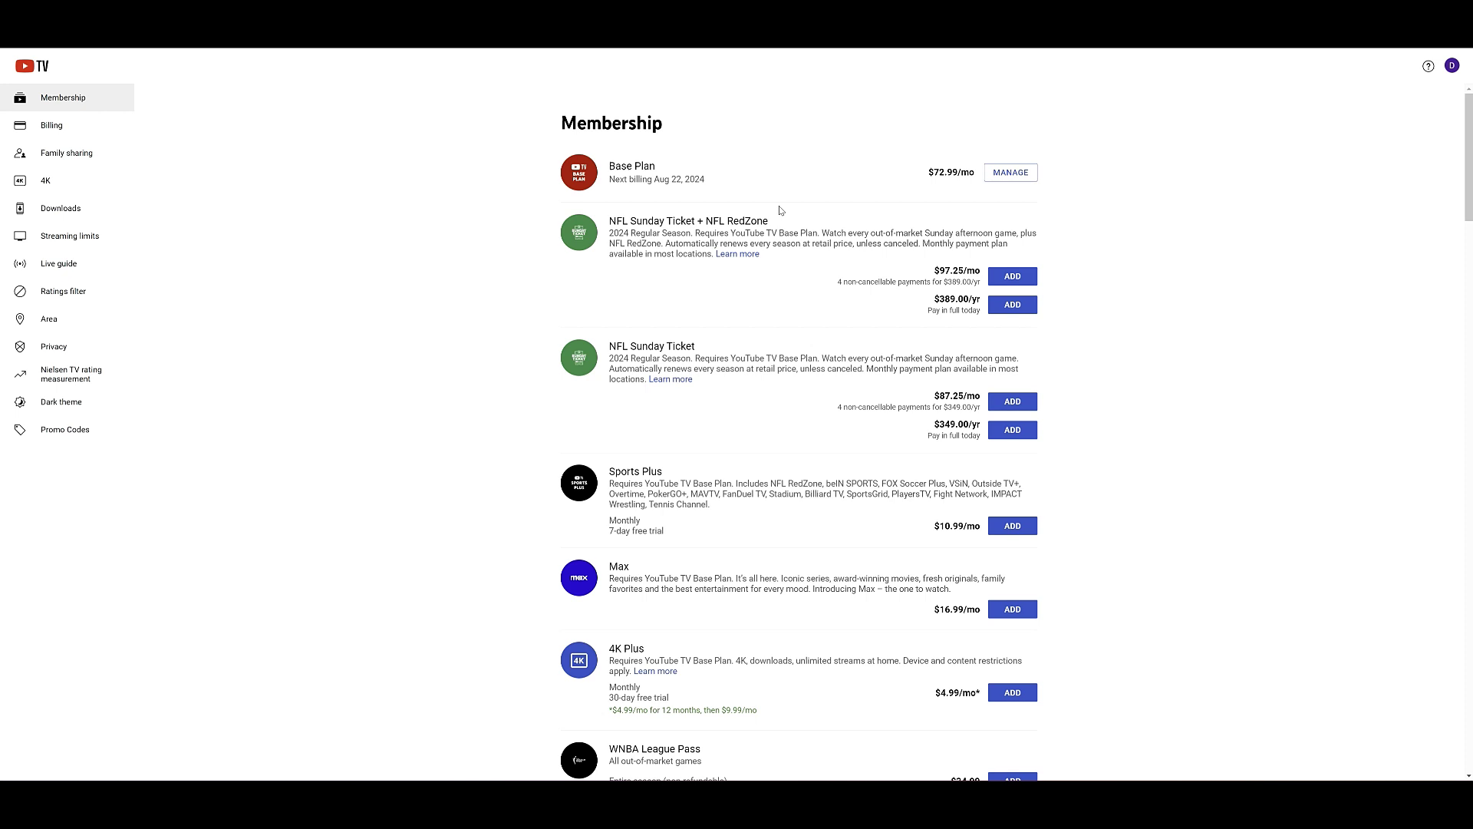
pyautogui.click(85, 269)
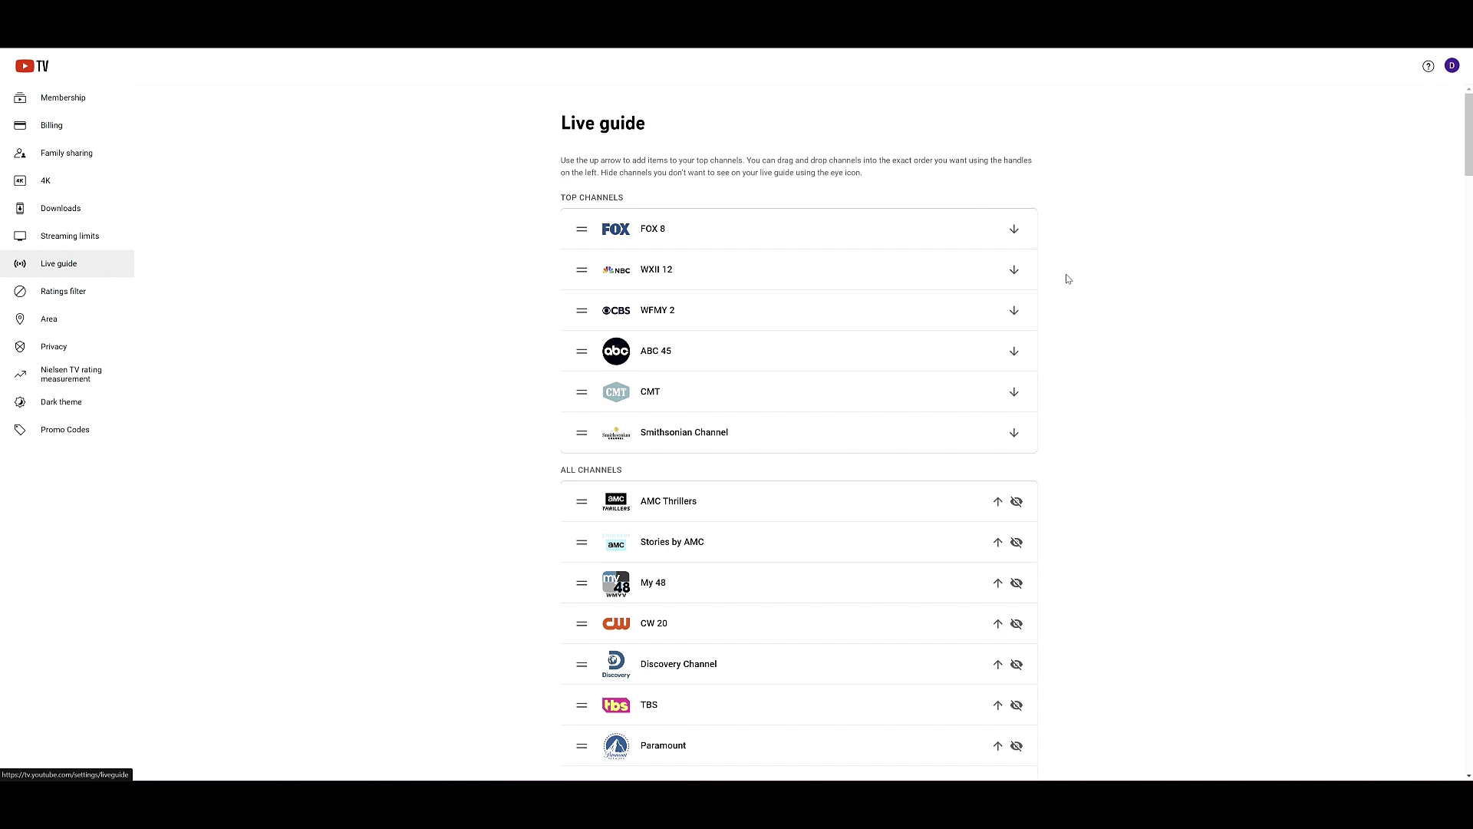
pyautogui.scroll(-2, 1066, 279)
pyautogui.scroll(-2, 1105, 312)
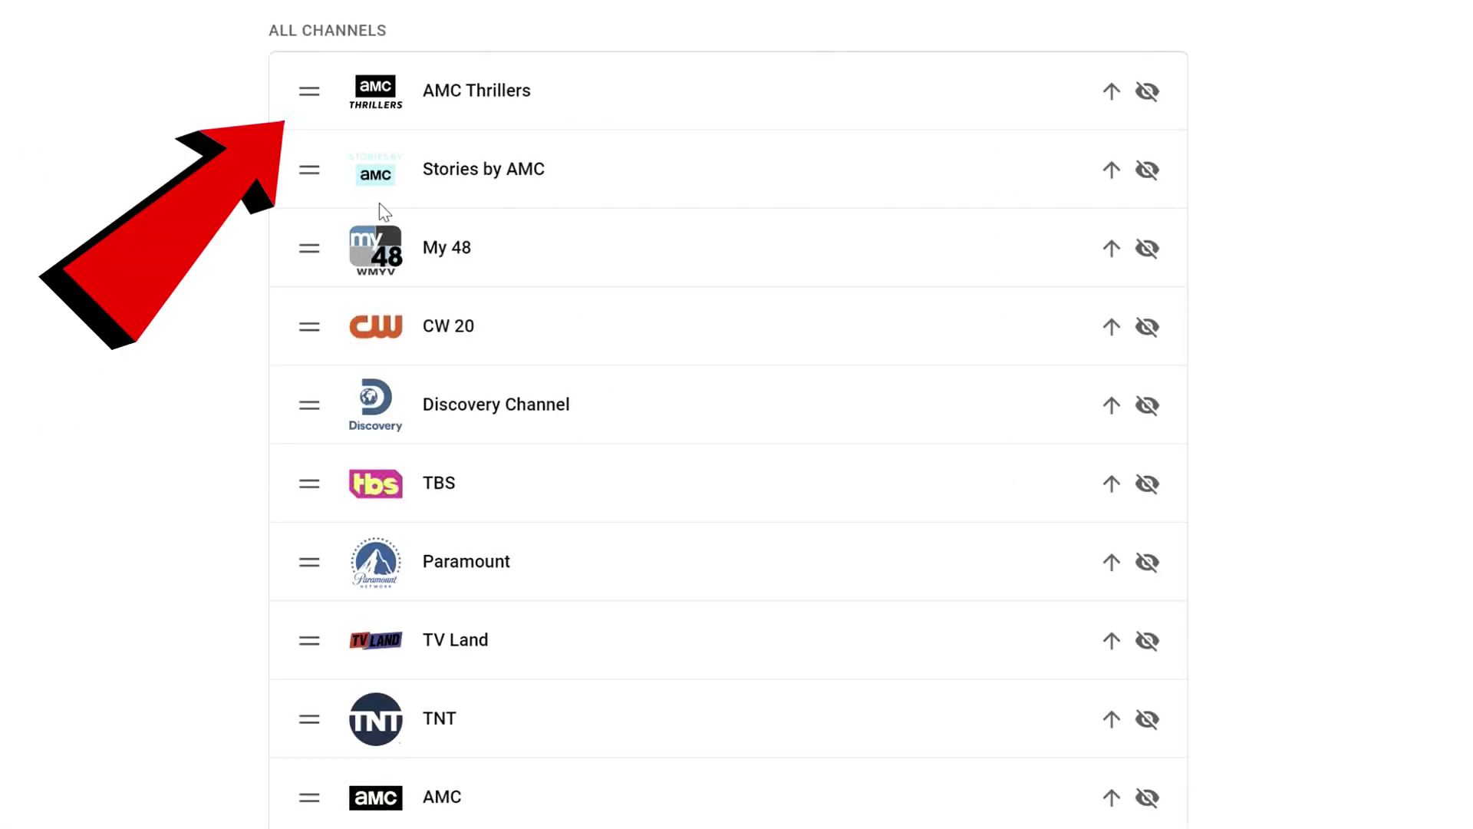
pyautogui.scroll(-5, 602, 594)
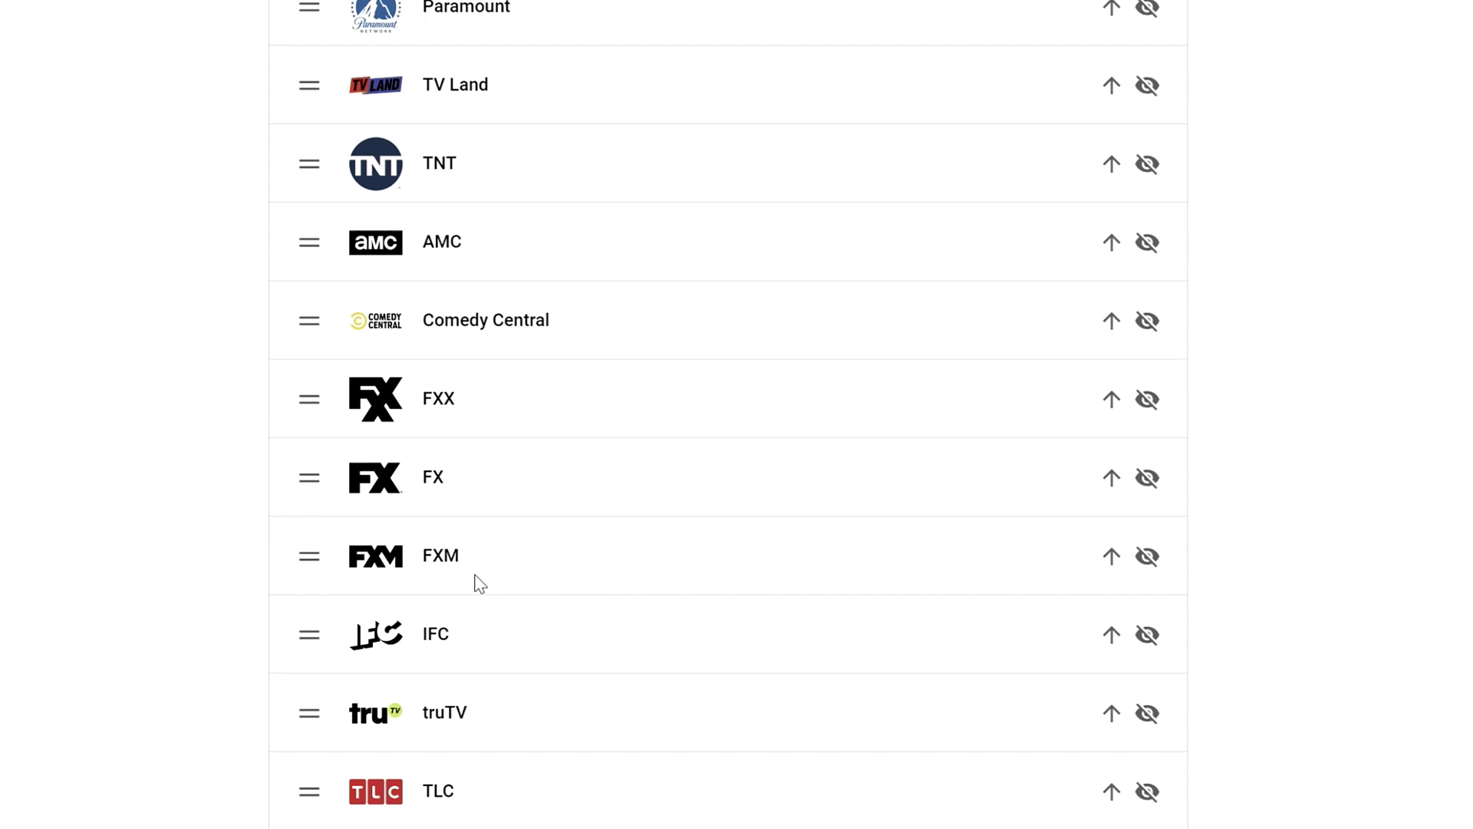
# Move Comedy Central up in All Channels to sit directly below Paramount
pyautogui.moveTo(307, 326); pyautogui.dragTo(301, 89)
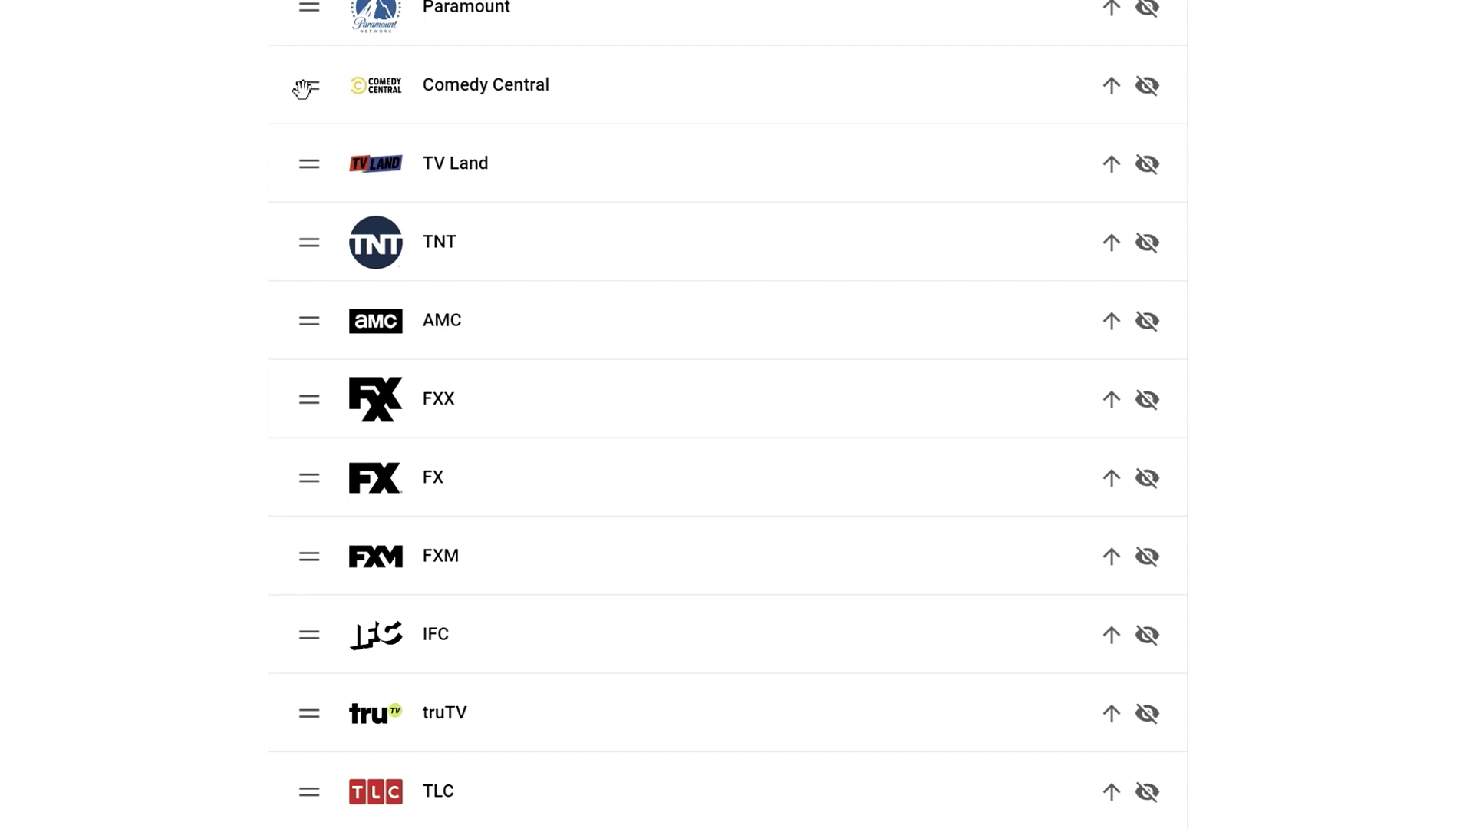
pyautogui.scroll(1, 488, 365)
pyautogui.scroll(1, 563, 458)
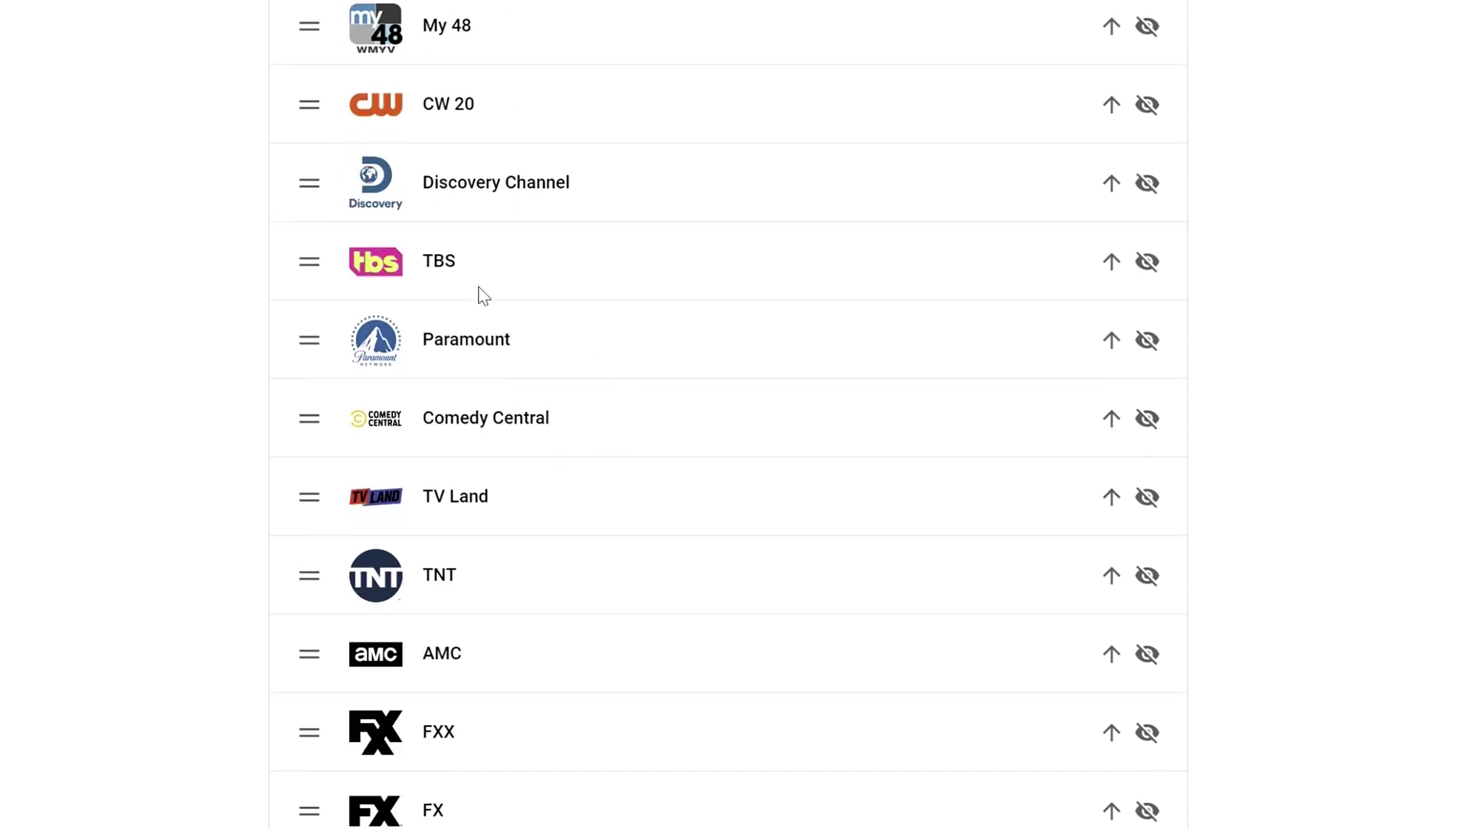
pyautogui.scroll(1, 482, 296)
pyautogui.scroll(2, 471, 330)
pyautogui.moveTo(314, 326); pyautogui.dragTo(329, 400)
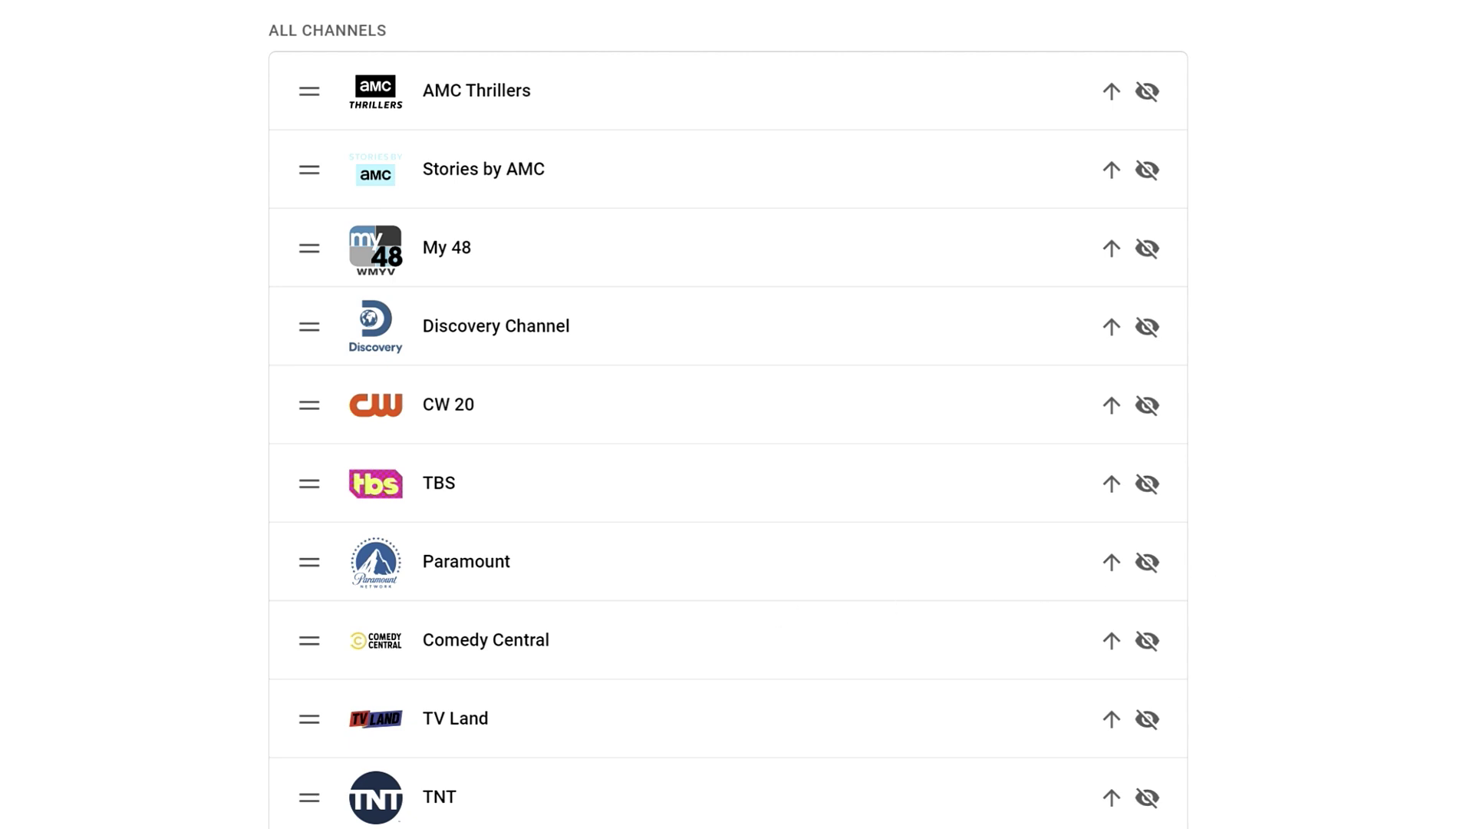
pyautogui.scroll(-3, 728, 461)
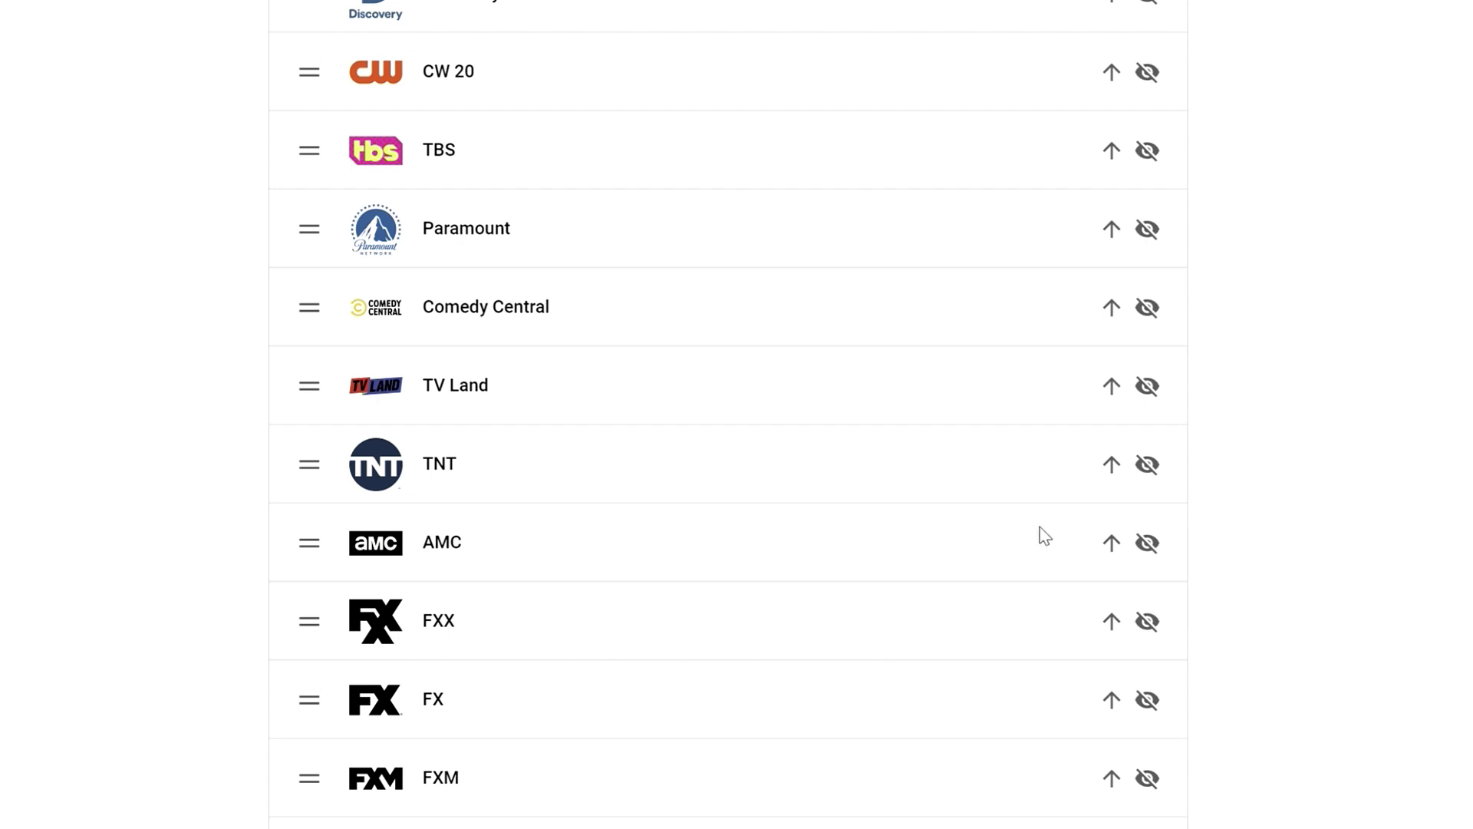
pyautogui.scroll(-3, 843, 652)
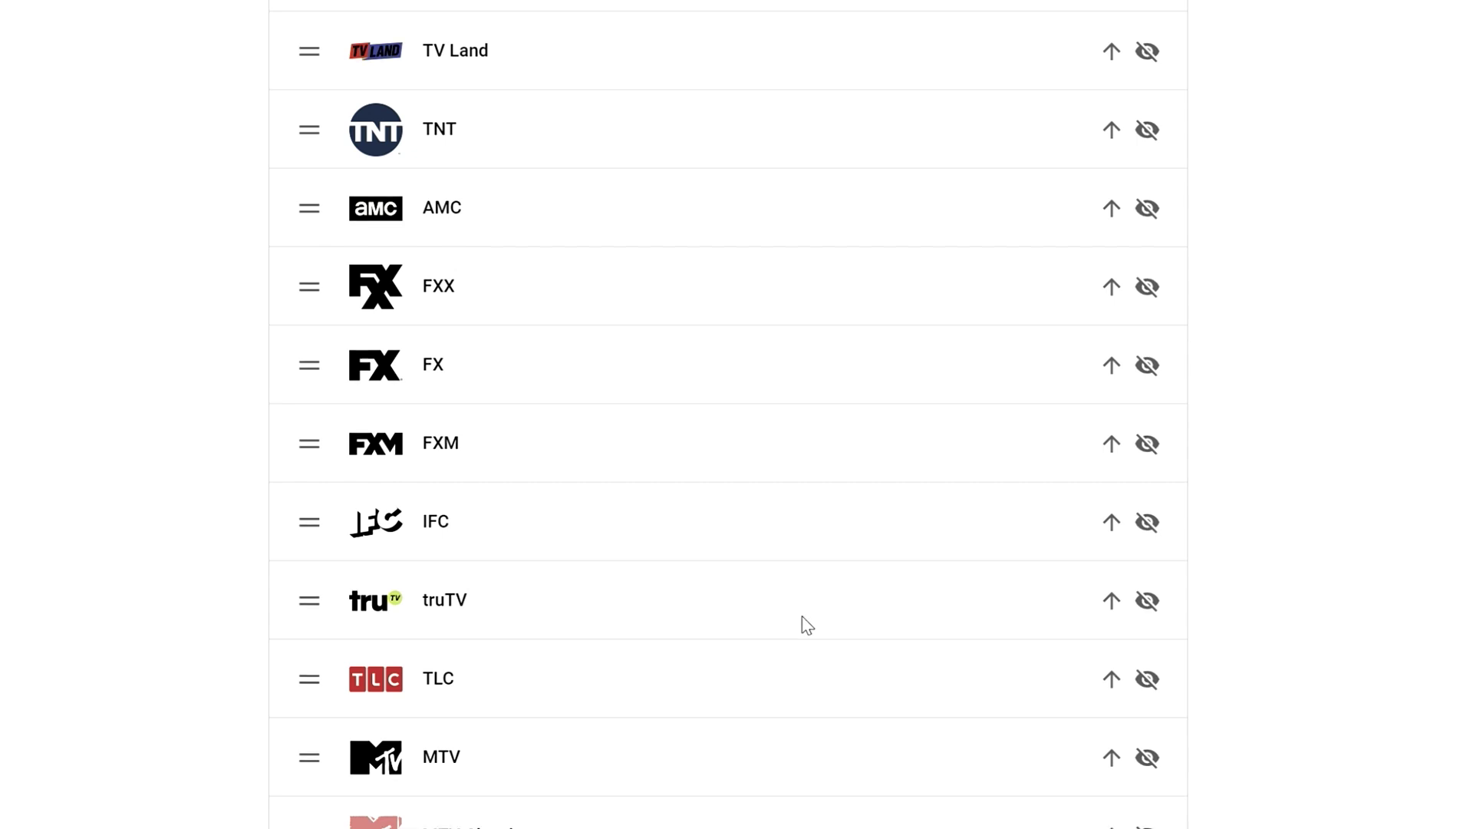
pyautogui.scroll(-2, 806, 625)
pyautogui.scroll(-2, 806, 625)
pyautogui.scroll(-1, 803, 622)
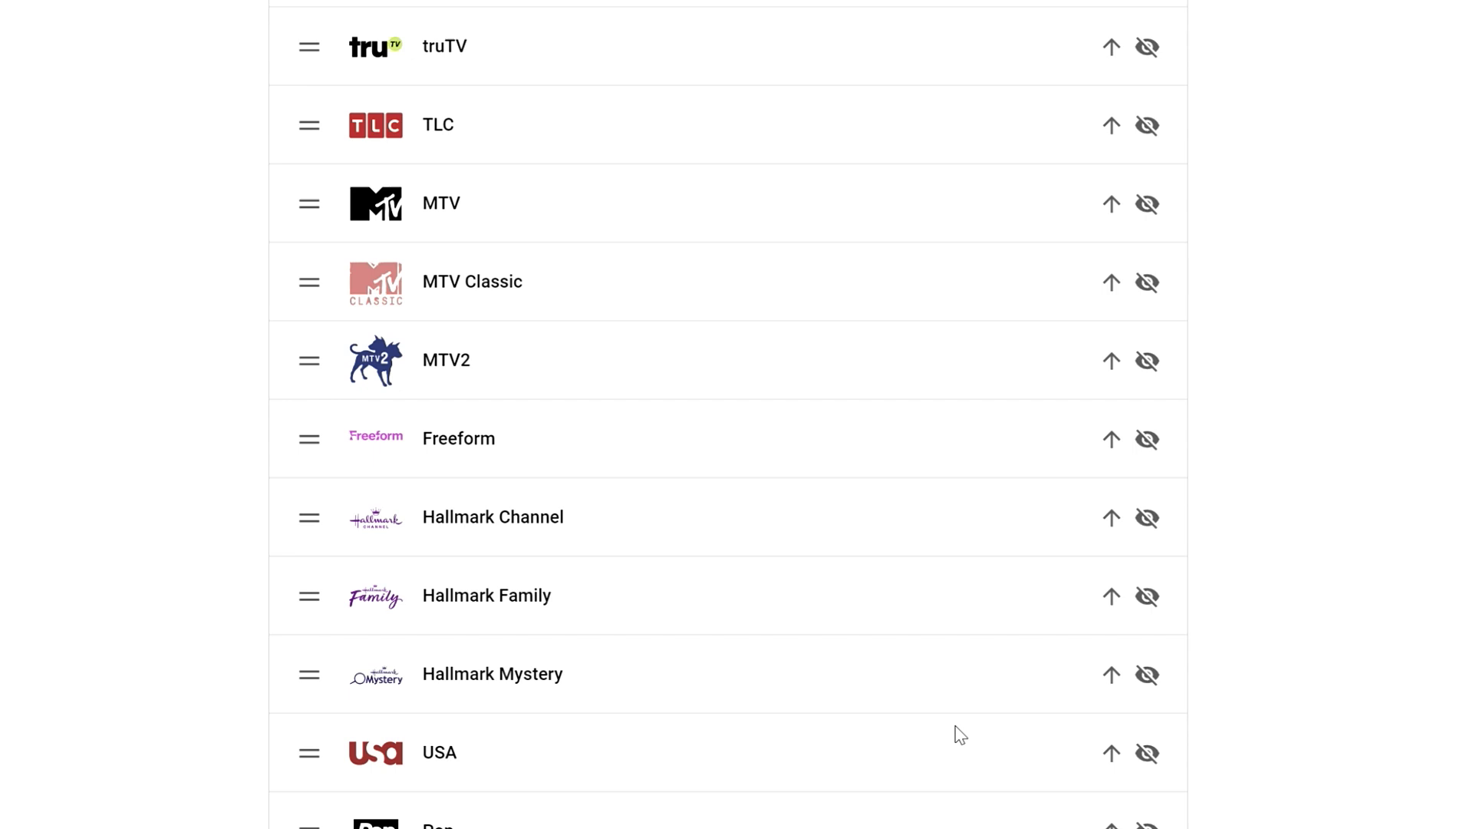
pyautogui.scroll(-2, 1003, 757)
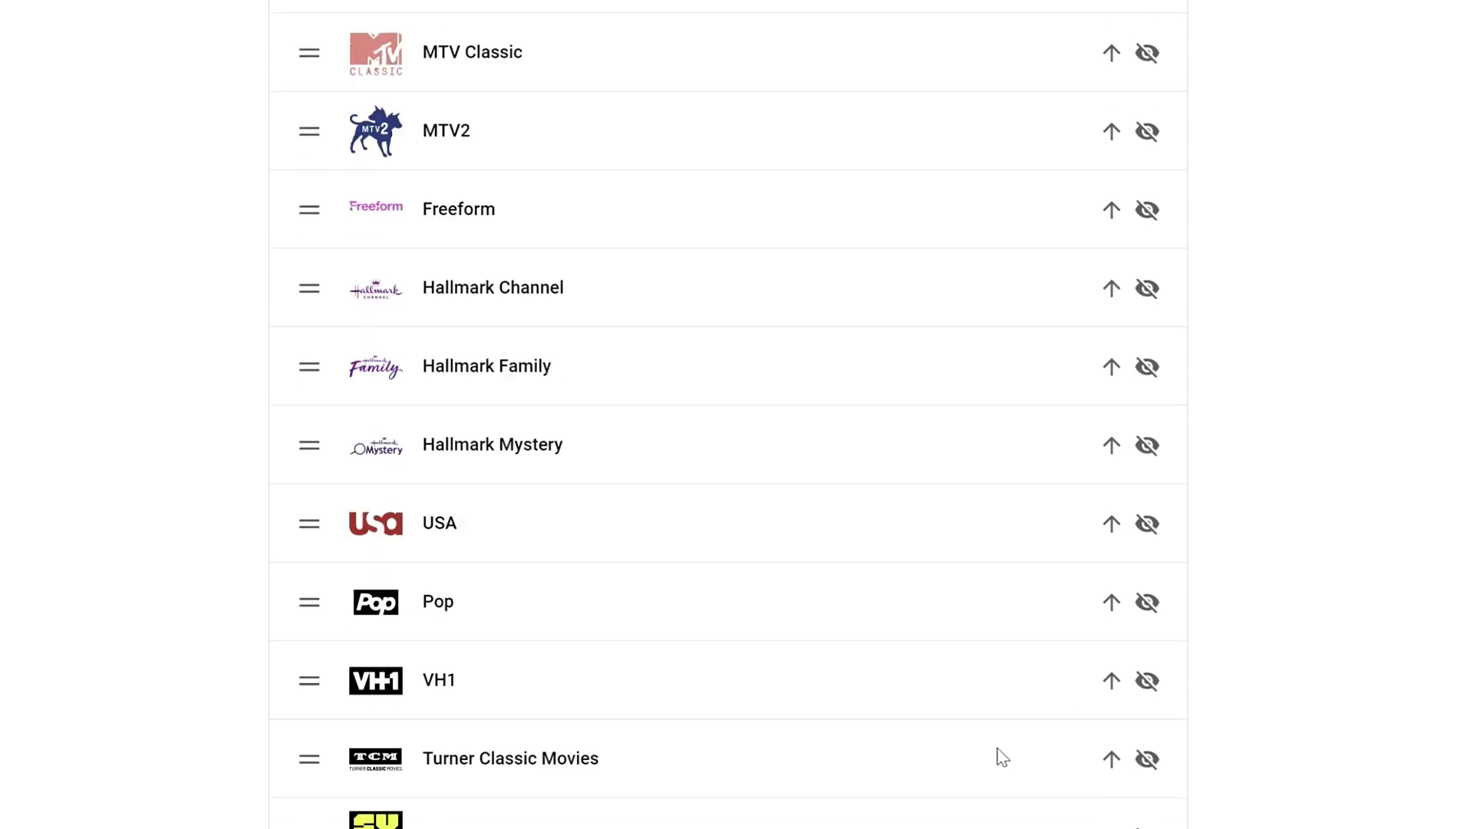
pyautogui.scroll(-5, 997, 757)
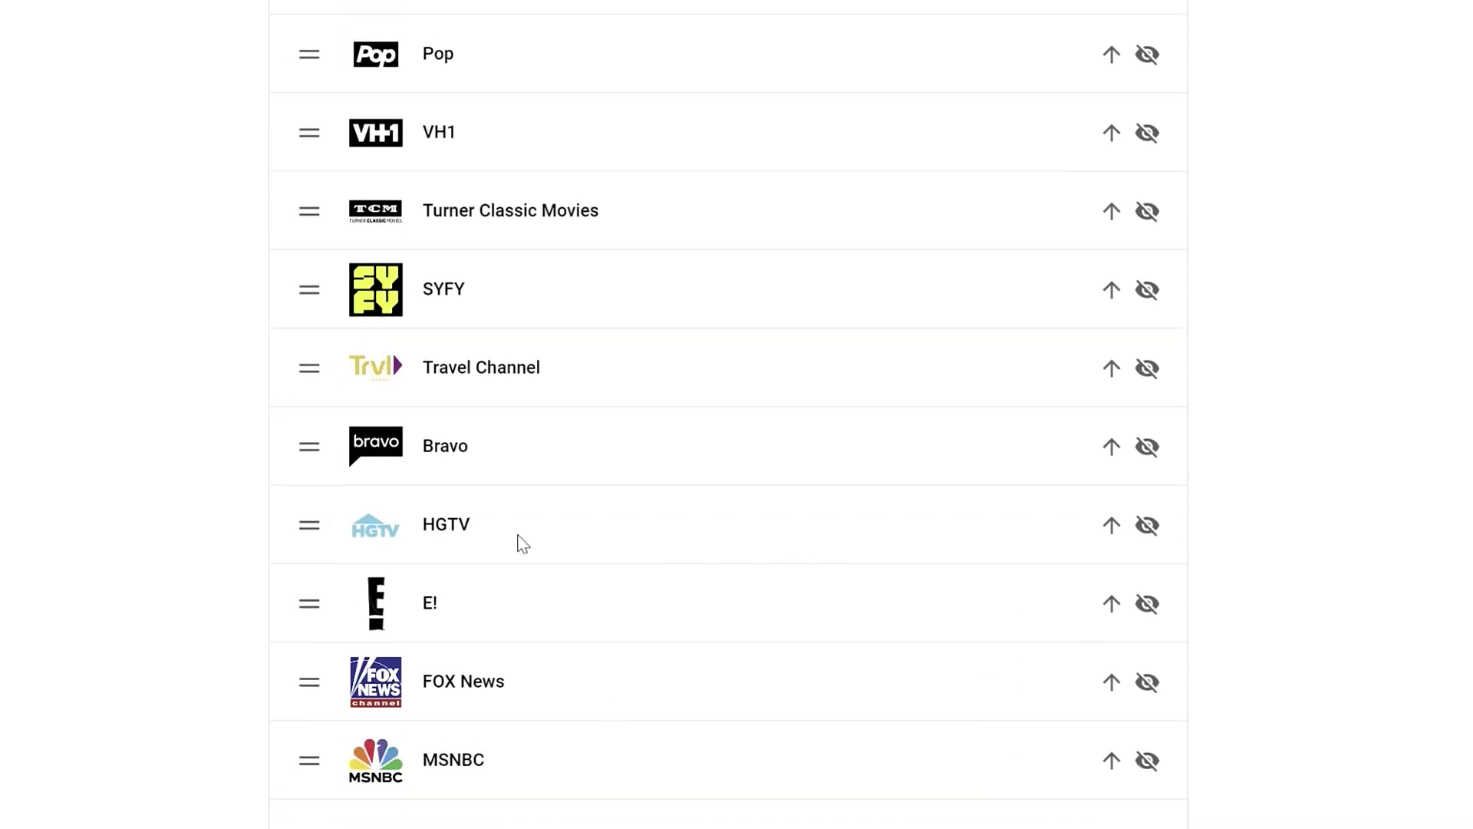
pyautogui.click(1146, 528)
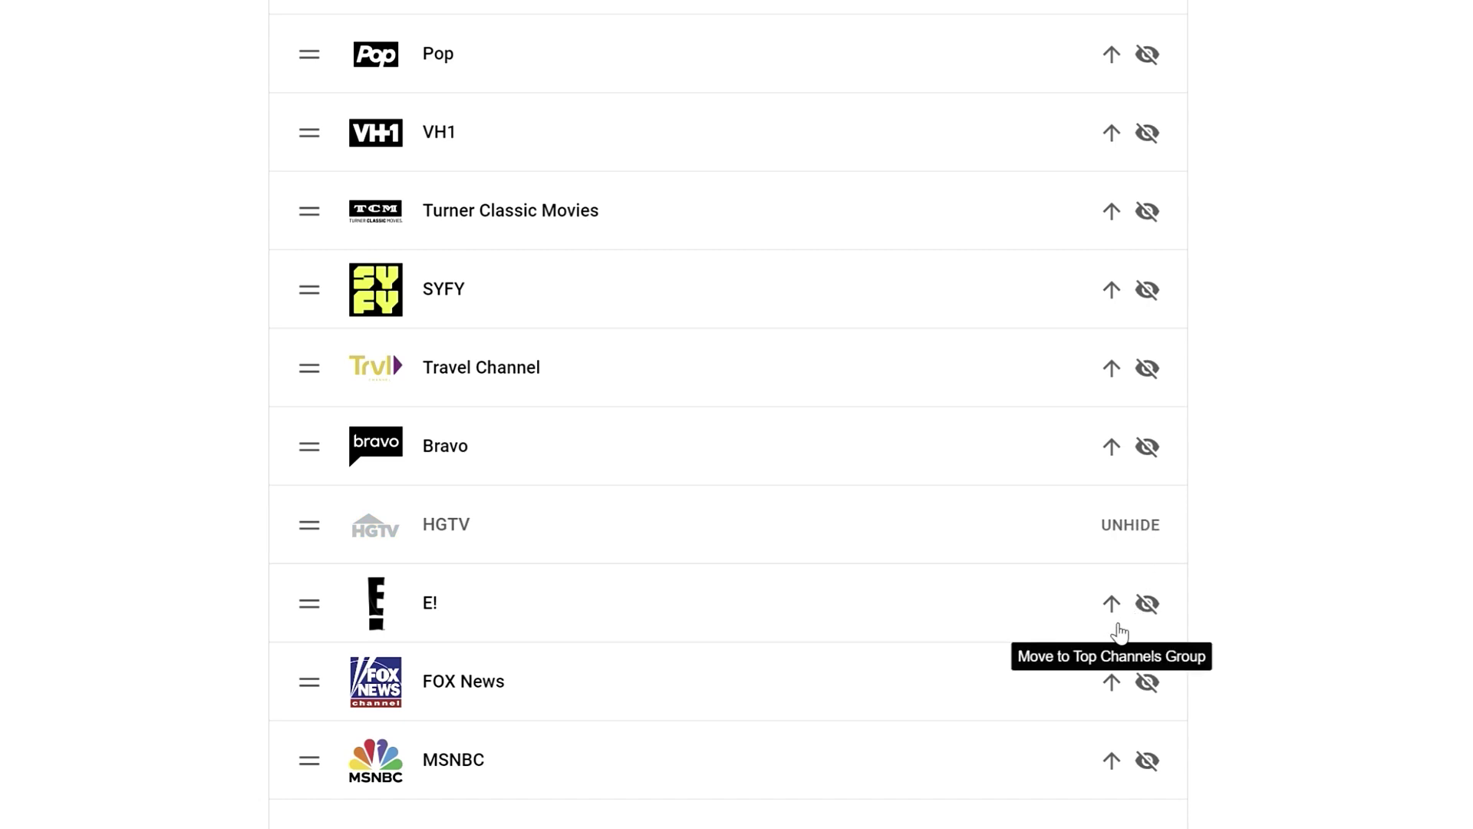
pyautogui.click(1137, 533)
pyautogui.scroll(-1, 826, 744)
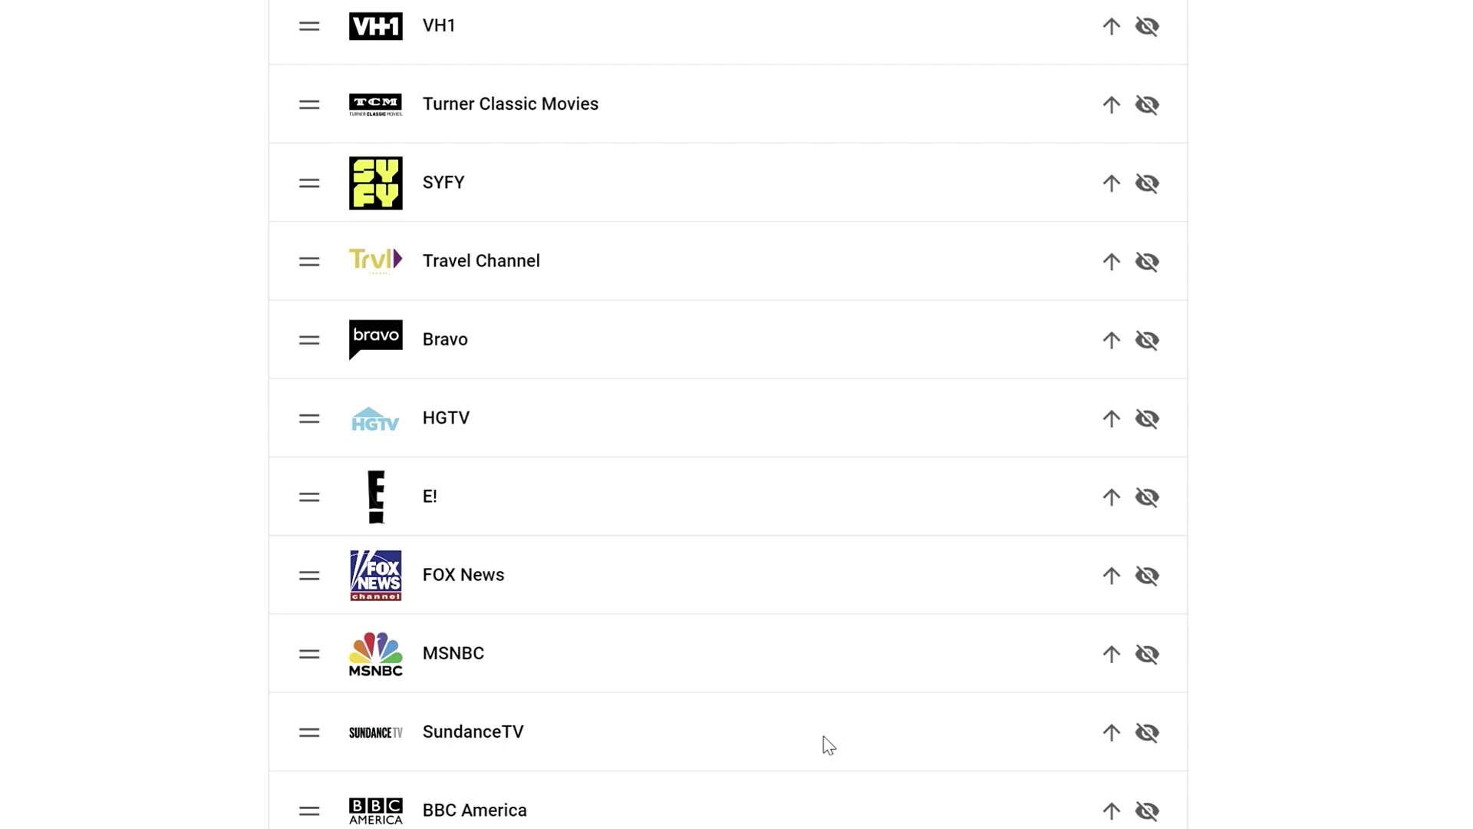
pyautogui.scroll(-4, 840, 743)
pyautogui.scroll(-6, 852, 739)
pyautogui.scroll(-5, 856, 736)
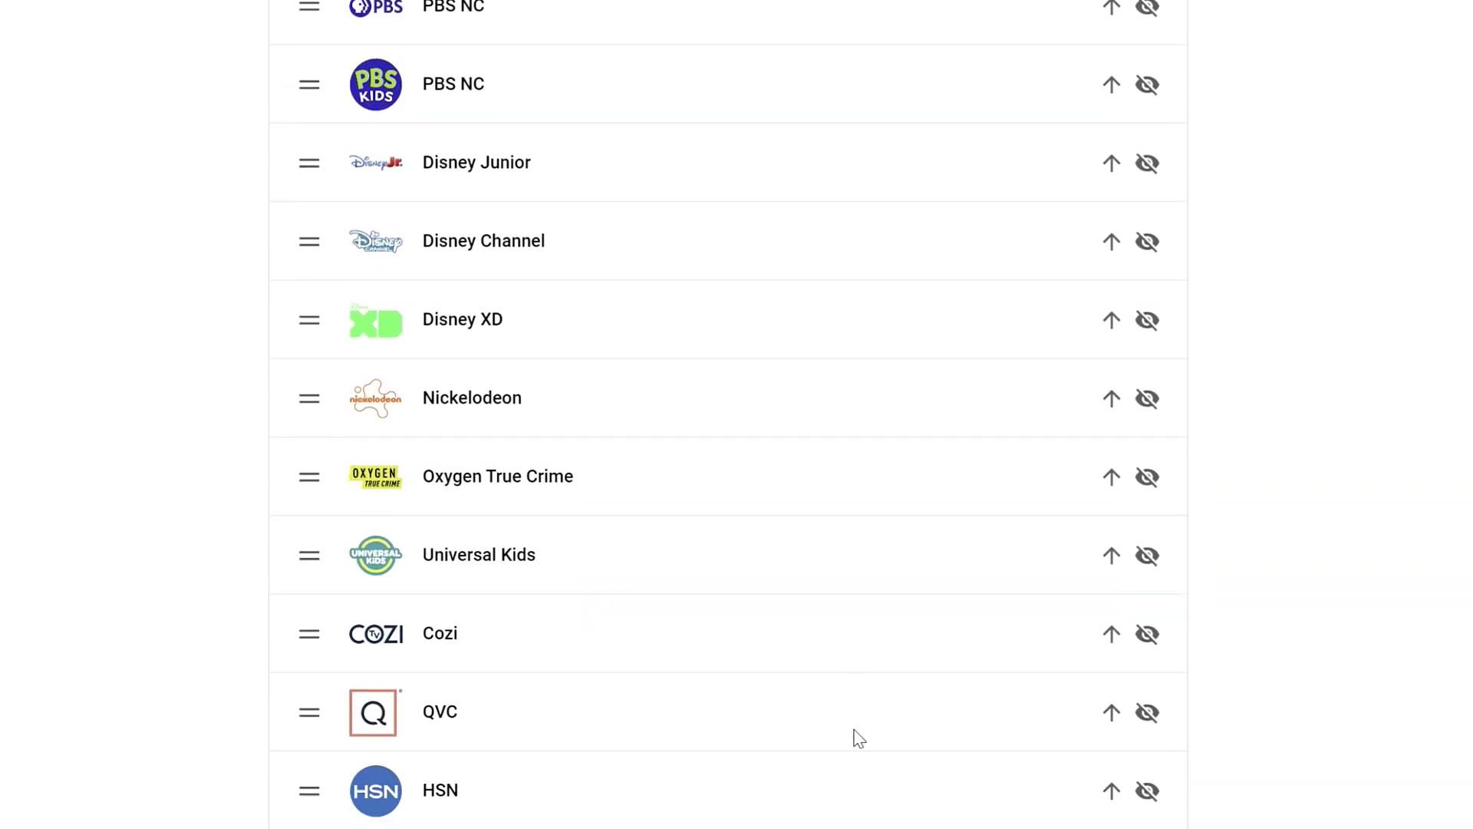
pyautogui.scroll(-5, 859, 738)
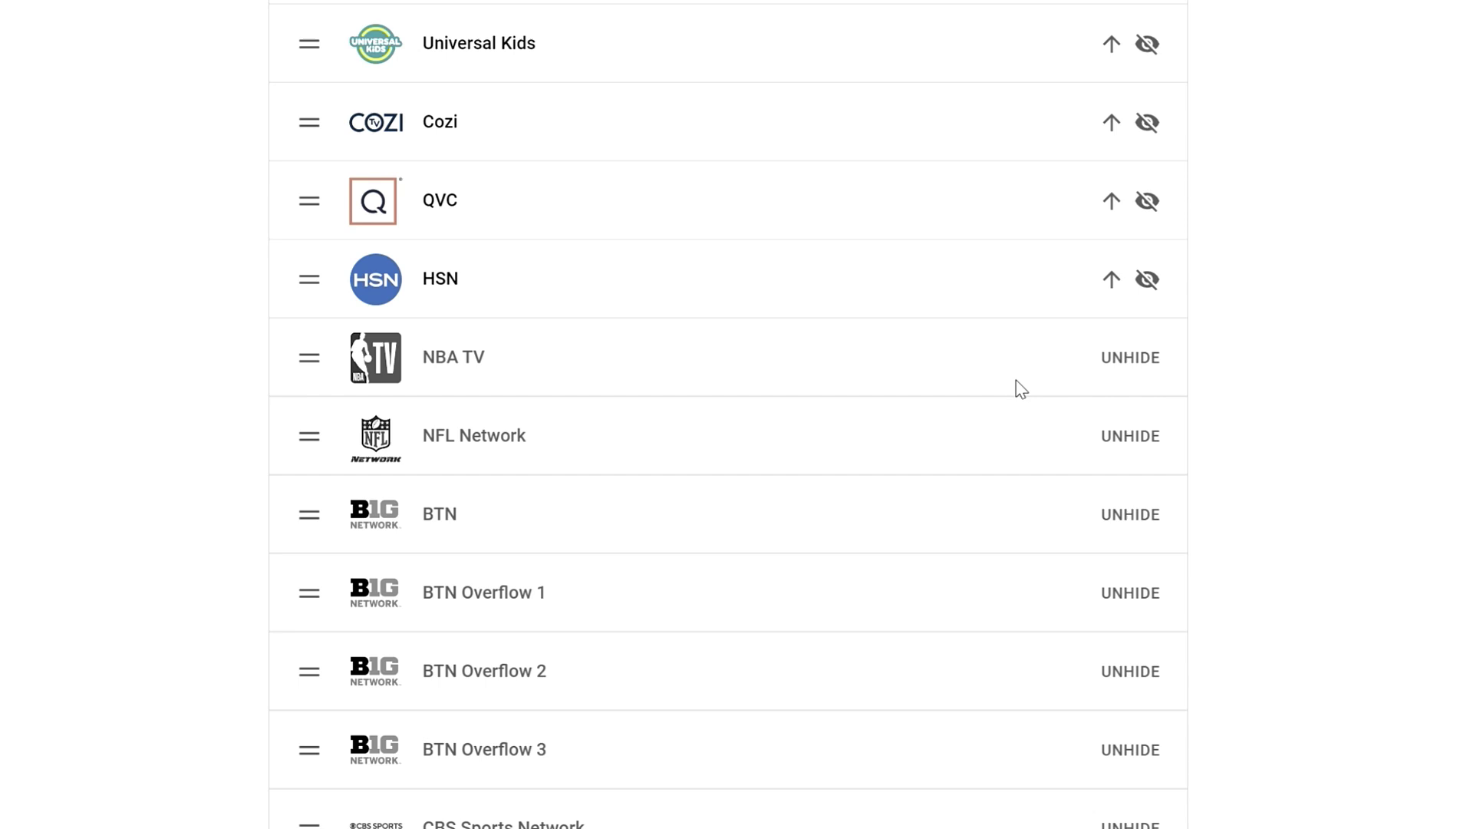
pyautogui.click(1112, 359)
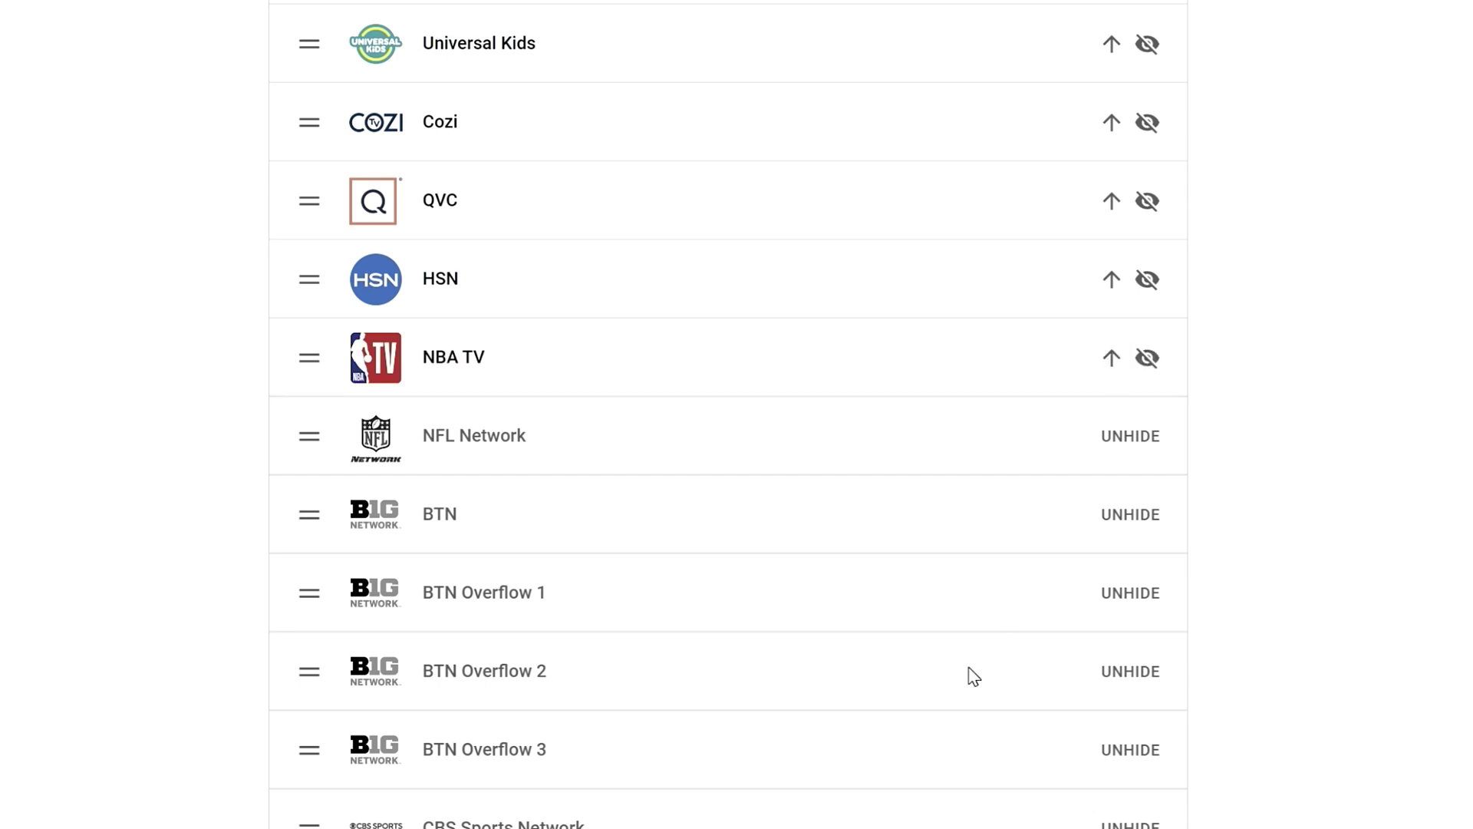
pyautogui.click(1147, 357)
pyautogui.scroll(-2, 855, 683)
pyautogui.scroll(-4, 868, 703)
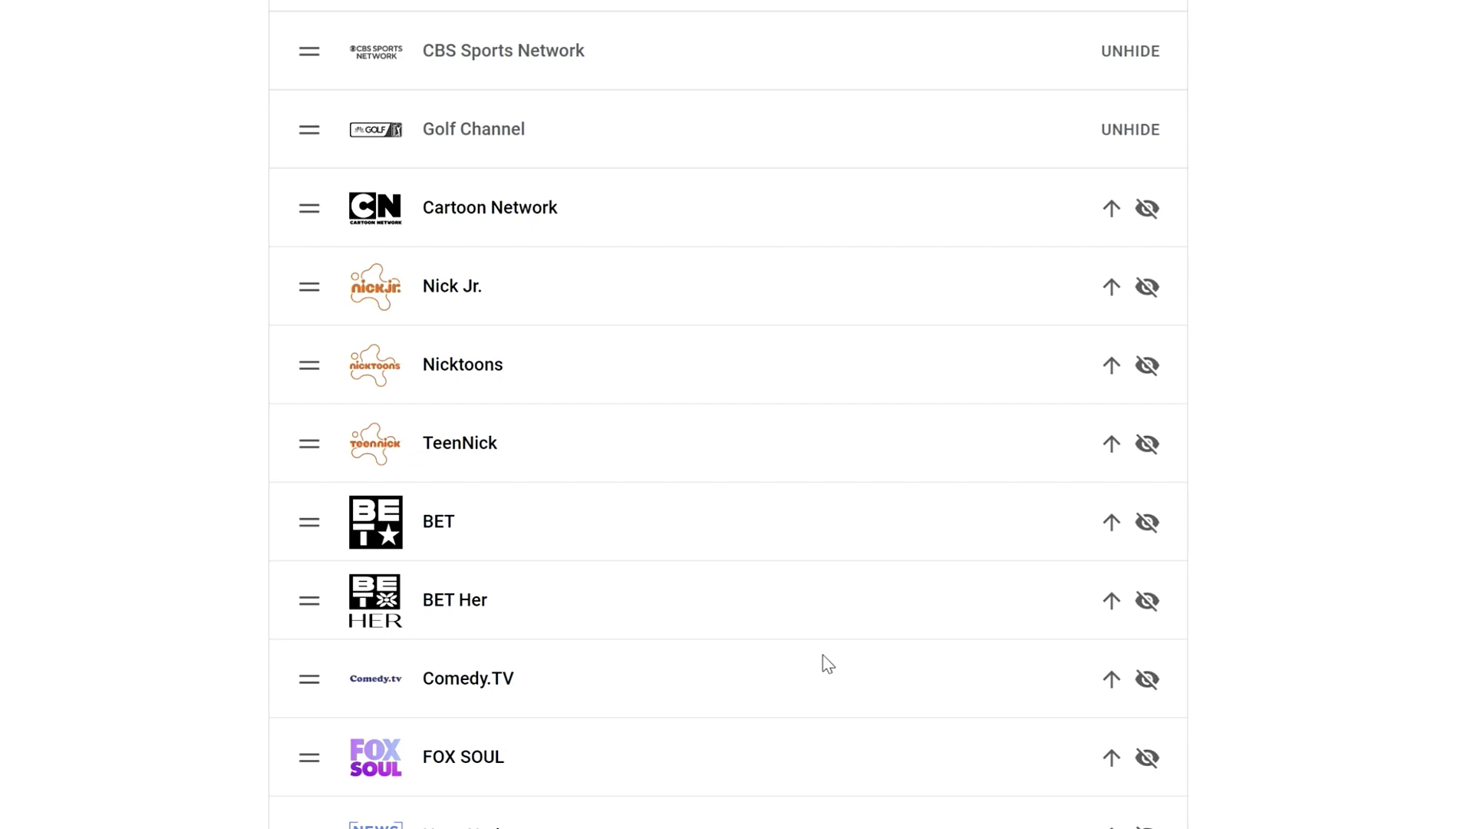
pyautogui.scroll(-1, 790, 710)
pyautogui.scroll(-3, 792, 709)
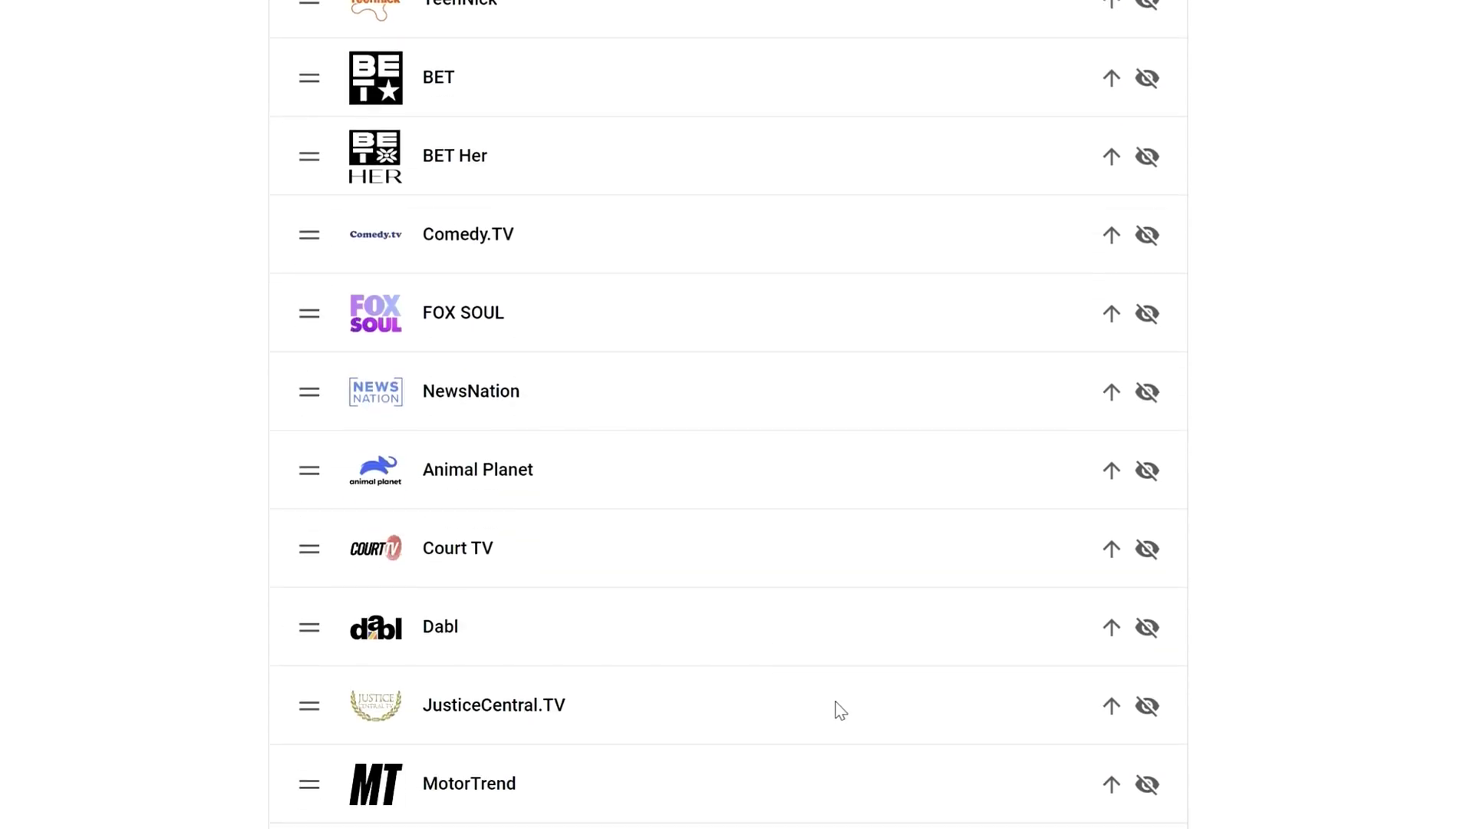
pyautogui.scroll(2, 835, 708)
pyautogui.scroll(2, 835, 708)
pyautogui.scroll(2, 834, 708)
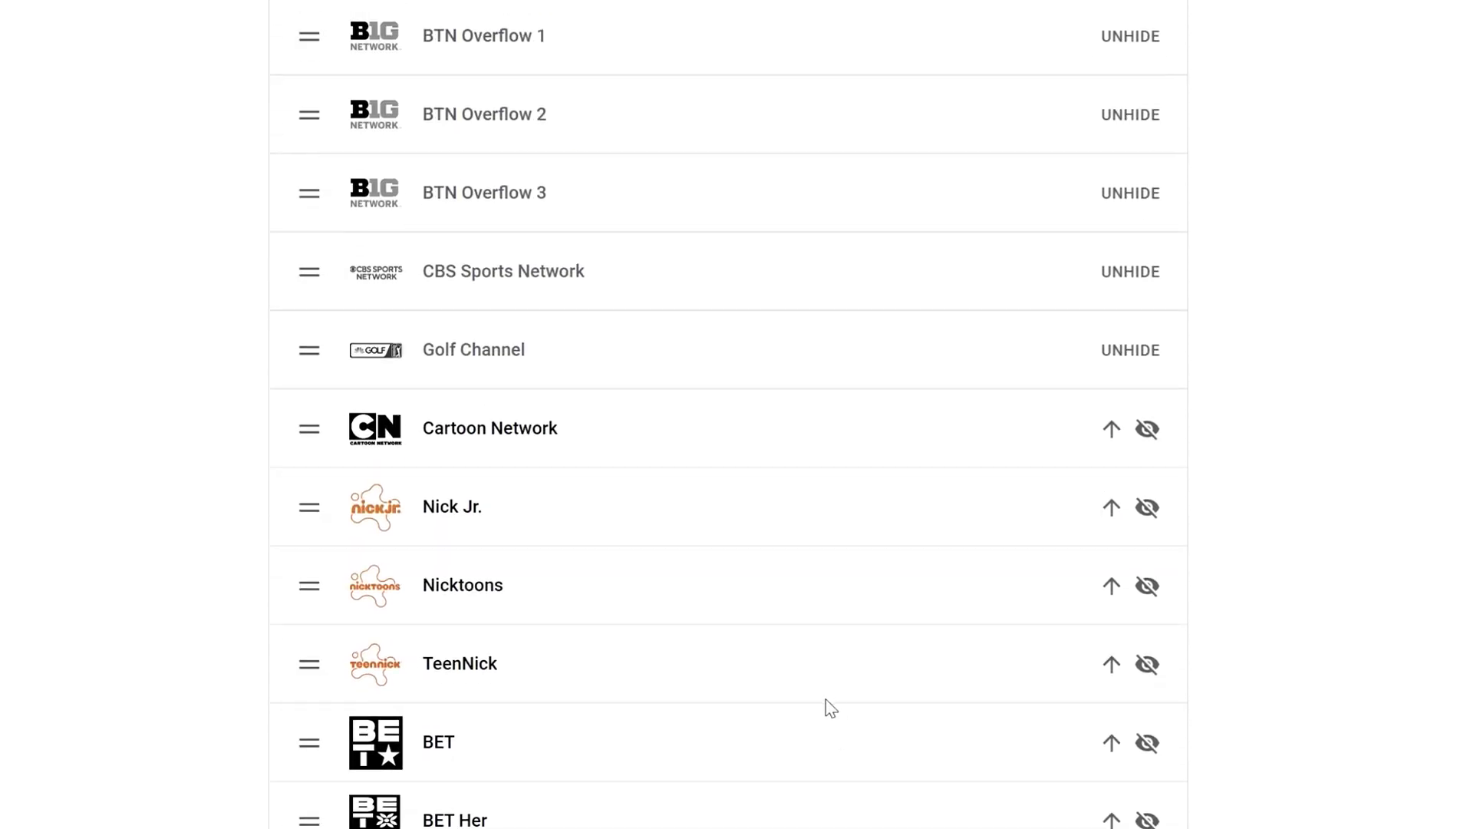